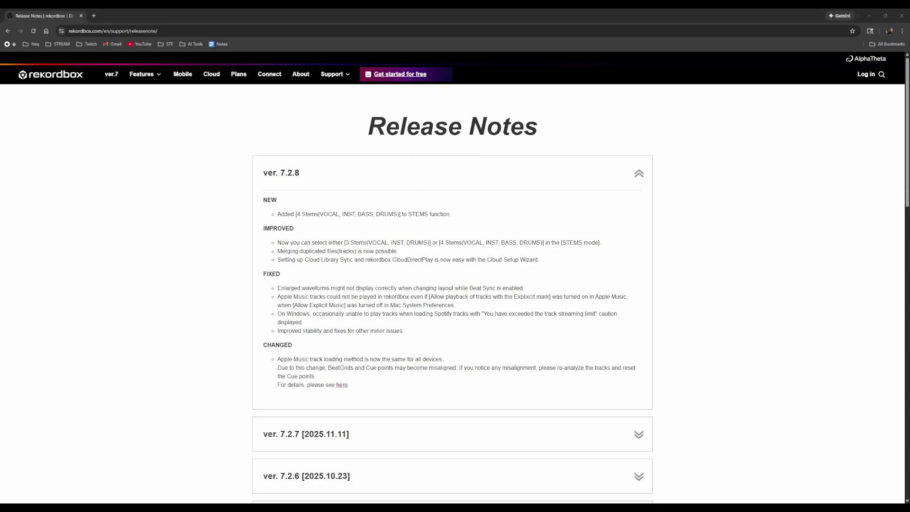
Highlight the Release Notes title and the ver. 7.2.8 heading, then the new 4 Stems note.
left_click_drag(369, 124, 538, 132)
left_click_drag(300, 174, 264, 178)
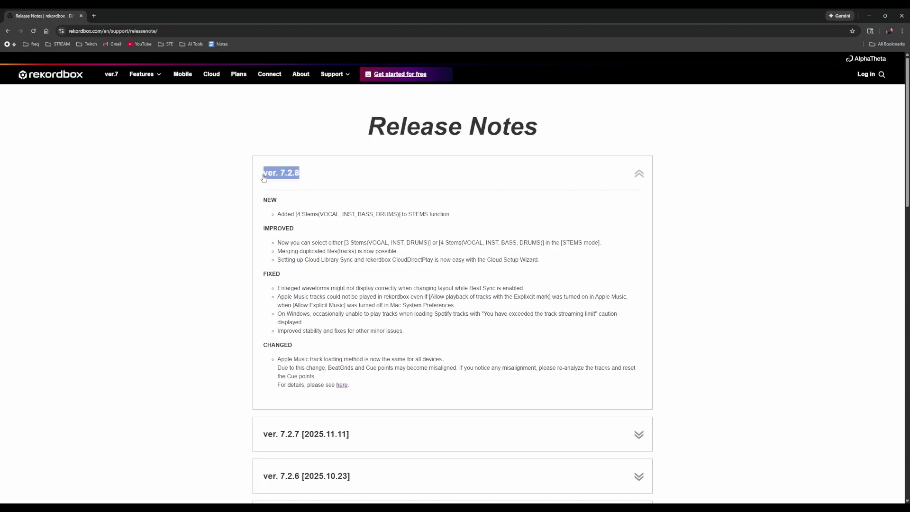
left_click(264, 178)
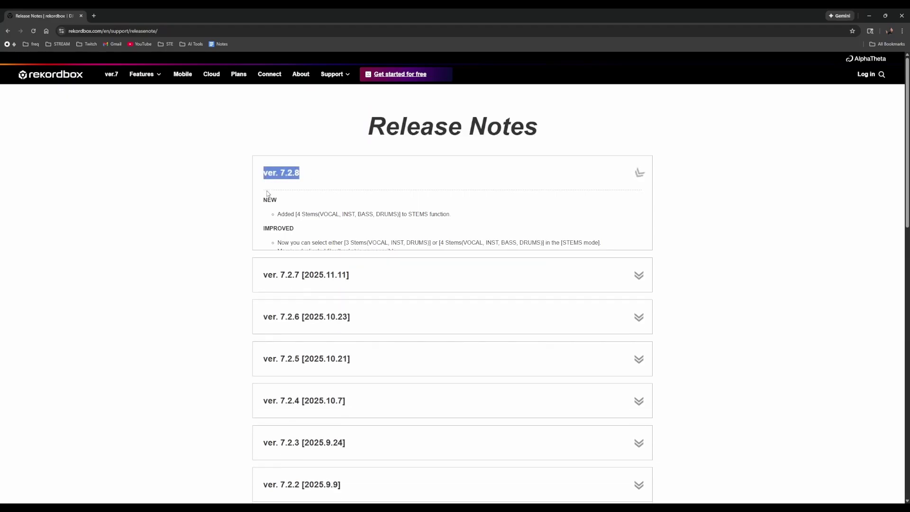
left_click(318, 181)
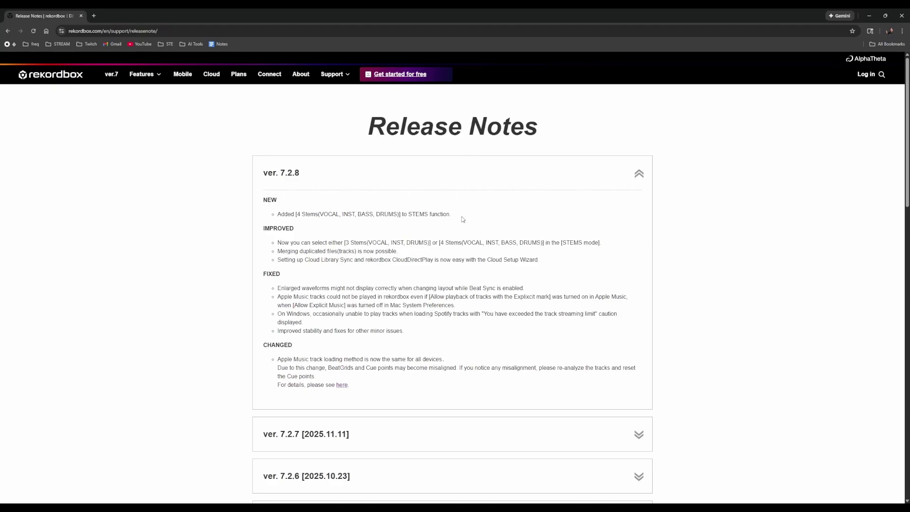
left_click_drag(453, 214, 274, 220)
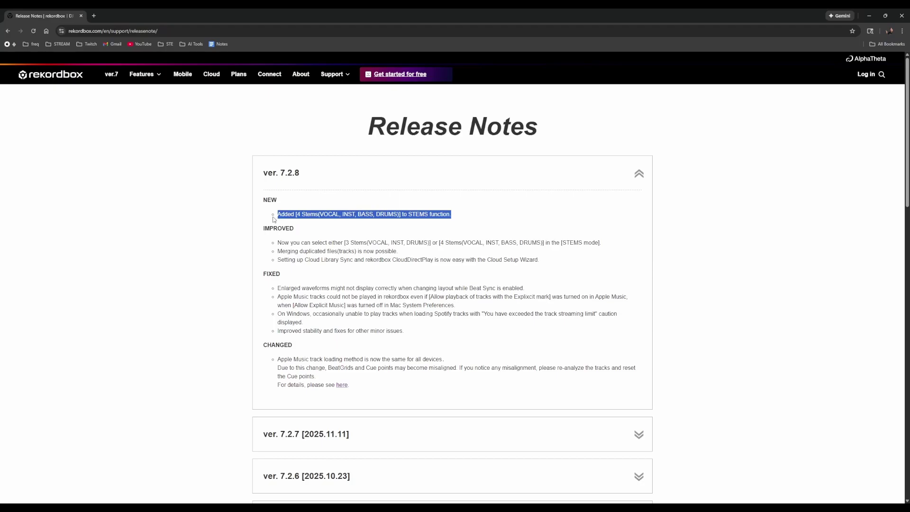
left_click(365, 217)
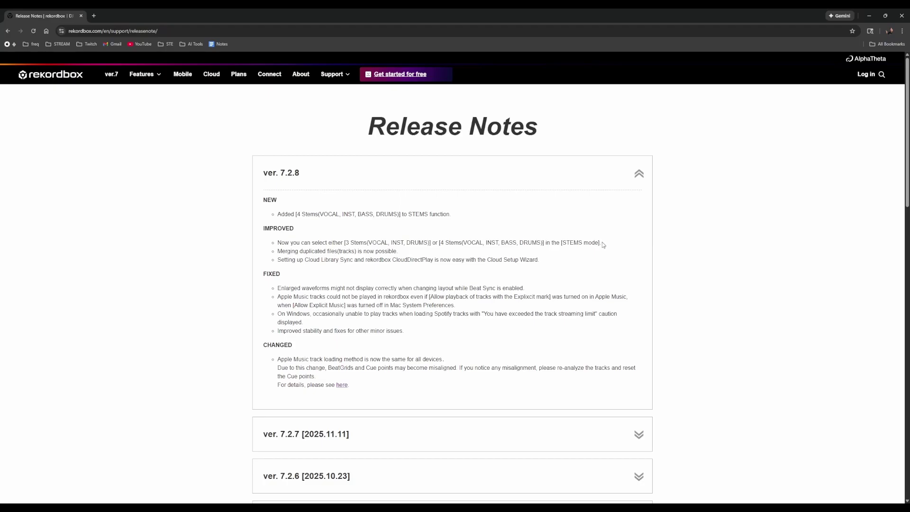
Highlight the 3/4 stems mode, duplicate-file merging and Cloud Setup Wizard notes.
left_click_drag(603, 243, 282, 246)
left_click_drag(398, 251, 278, 252)
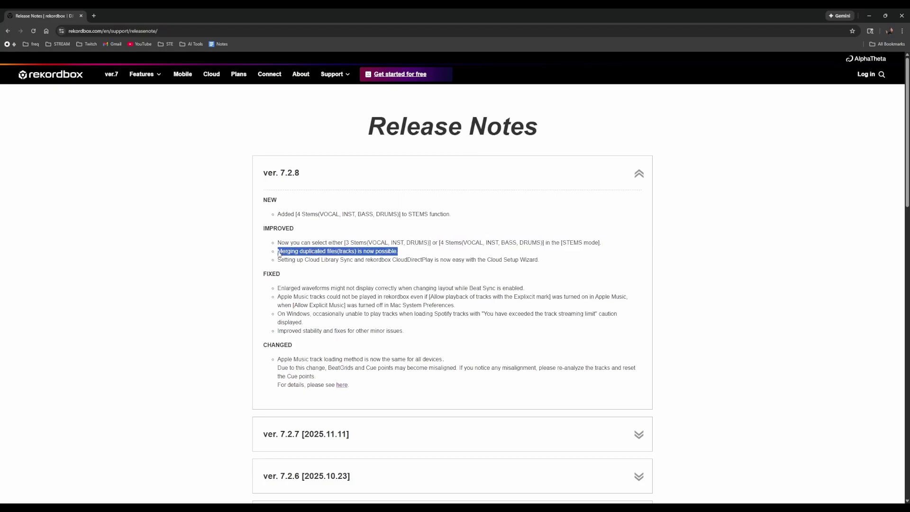
left_click(362, 263)
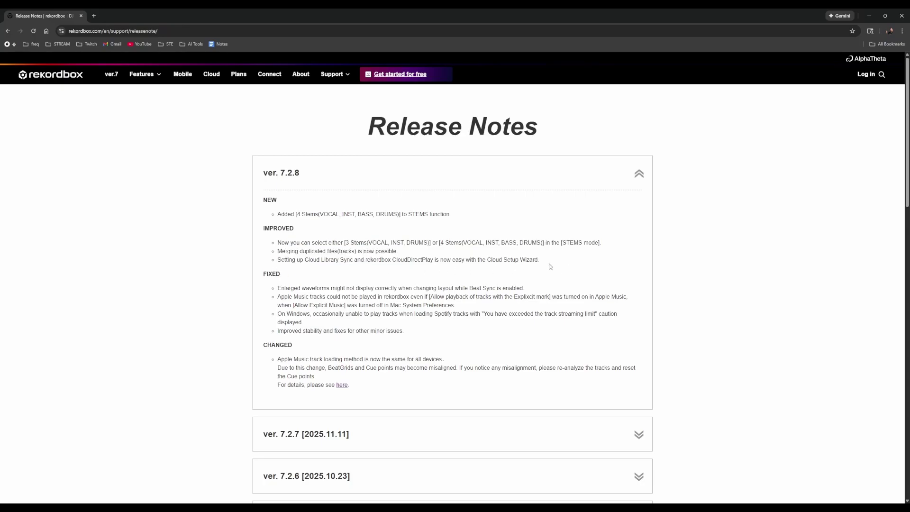
left_click_drag(543, 261, 277, 265)
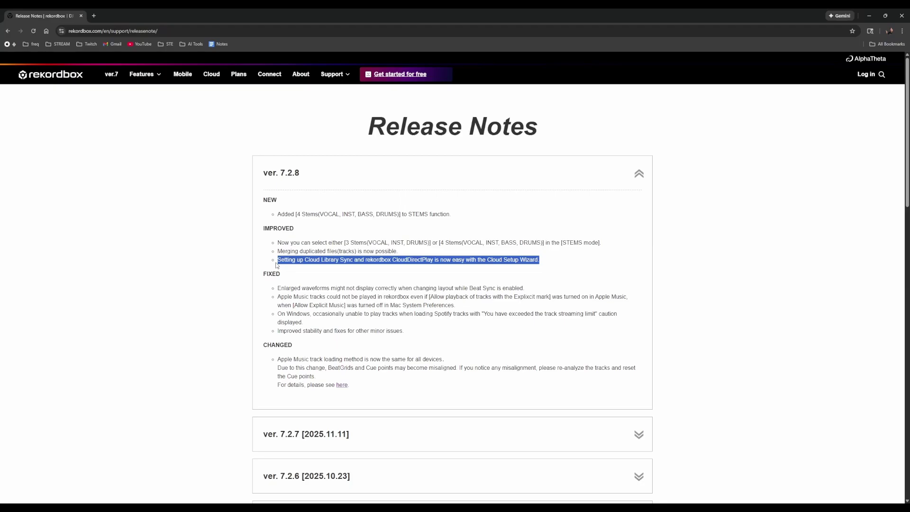
left_click(463, 292)
Highlight the enlarged waveform fix, explicit-mark playback setting, Mac condition and misspelled 'Explixcit'.
left_click_drag(524, 288, 278, 288)
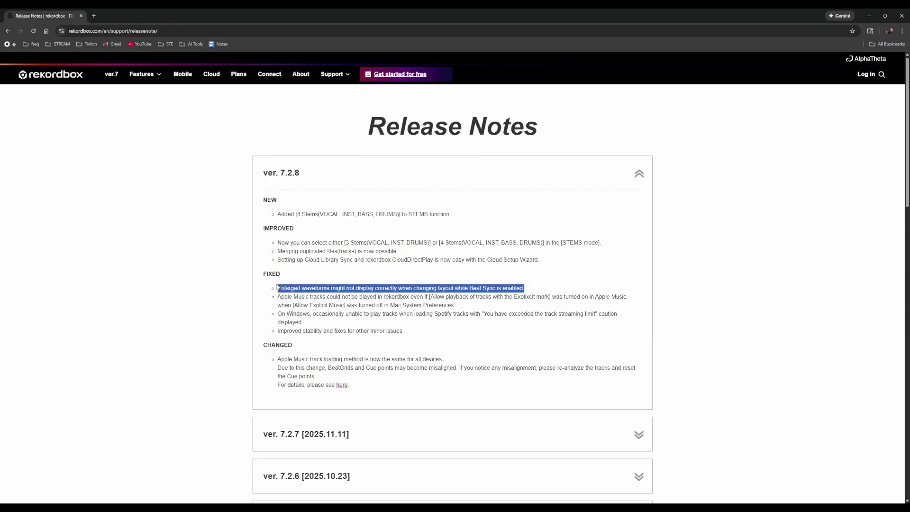
left_click(463, 307)
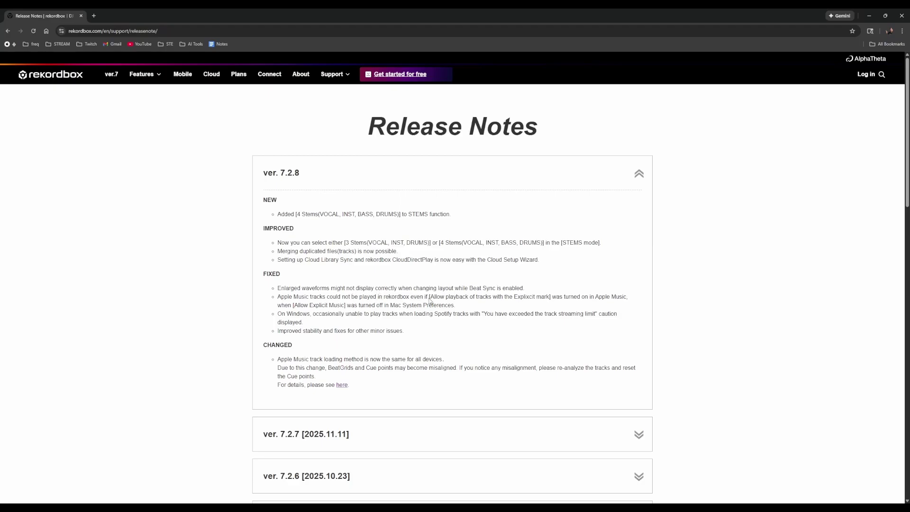
left_click_drag(429, 301, 553, 302)
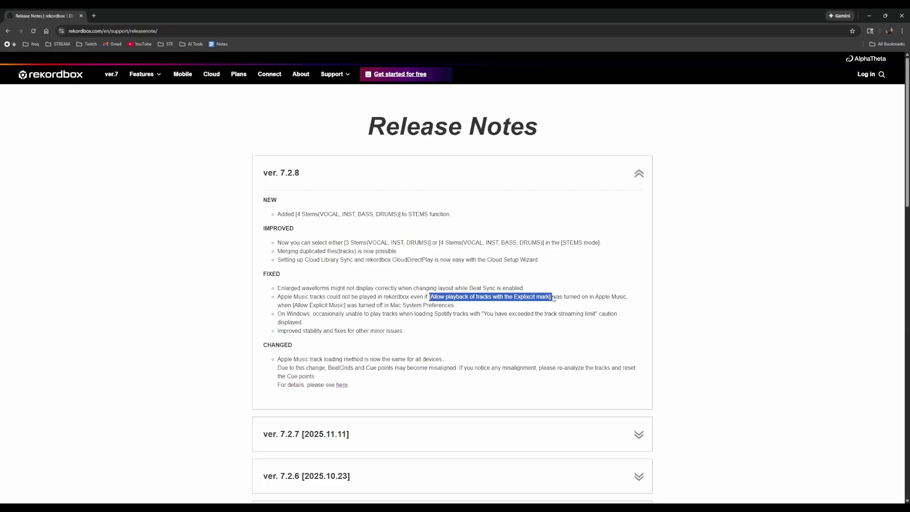
left_click(594, 305)
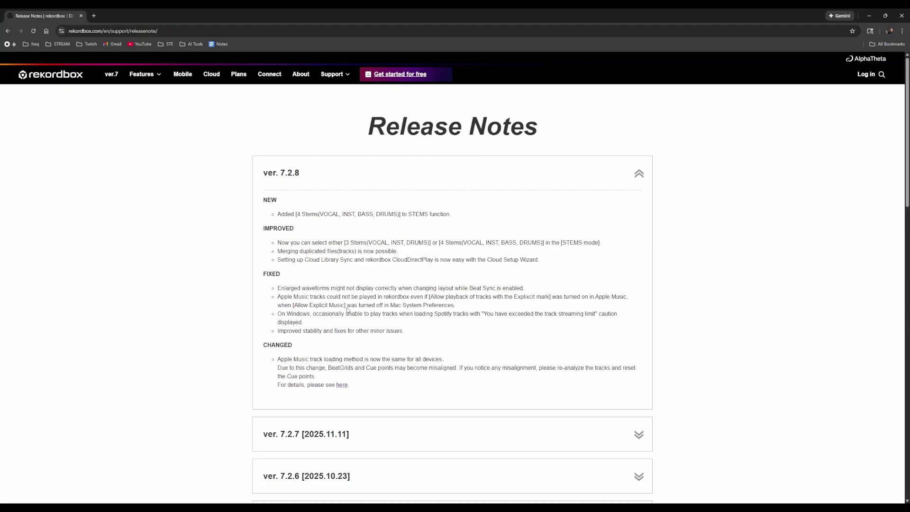
left_click_drag(347, 307, 459, 311)
left_click(467, 309)
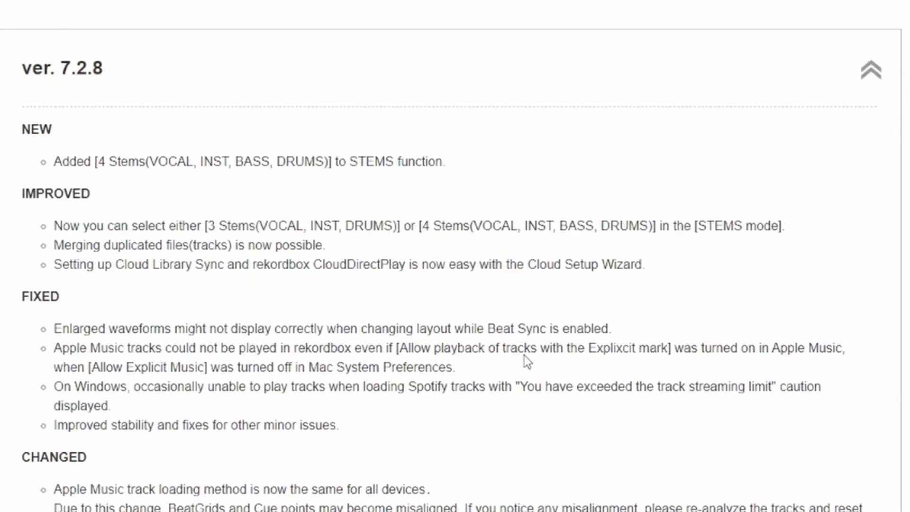
double_click(604, 352)
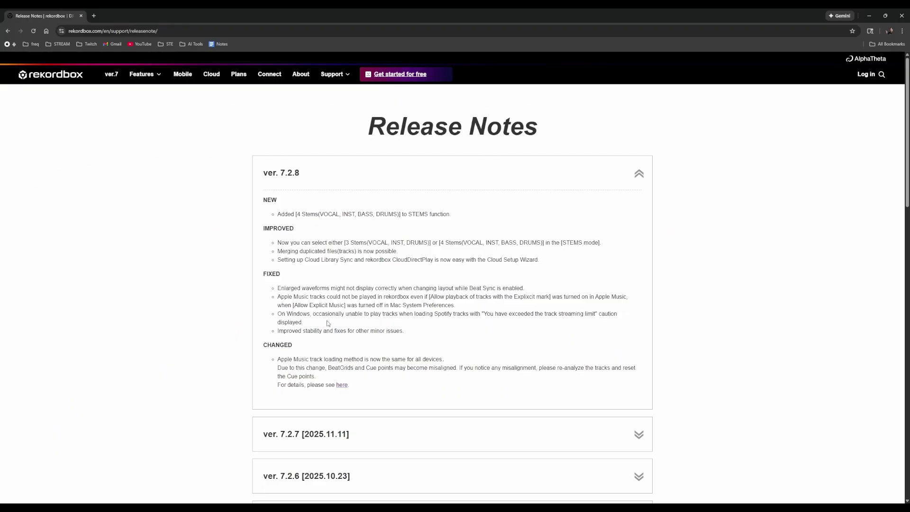
left_click(138, 414)
Highlight the Spotify streaming-limit fix, stability, Apple Music loading and BeatGrids/Cue points warning notes.
left_click_drag(315, 326, 281, 318)
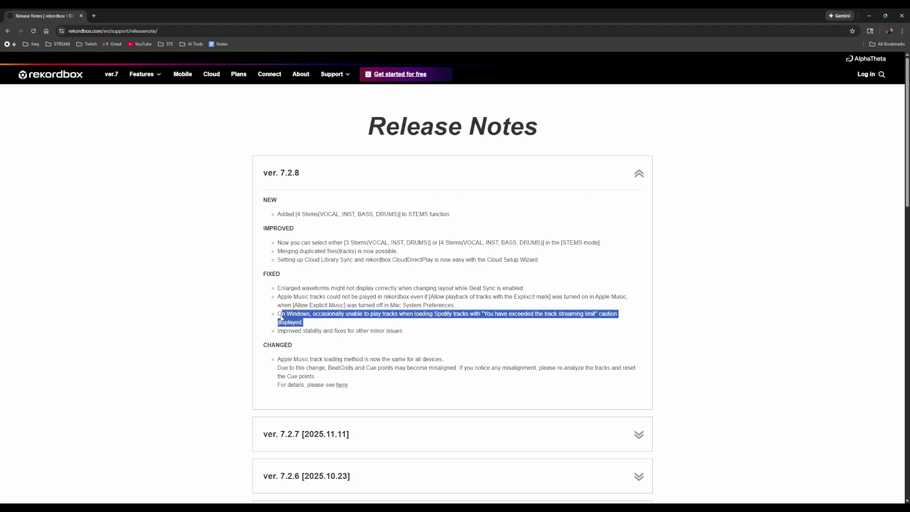
left_click(280, 318)
left_click_drag(484, 315, 599, 319)
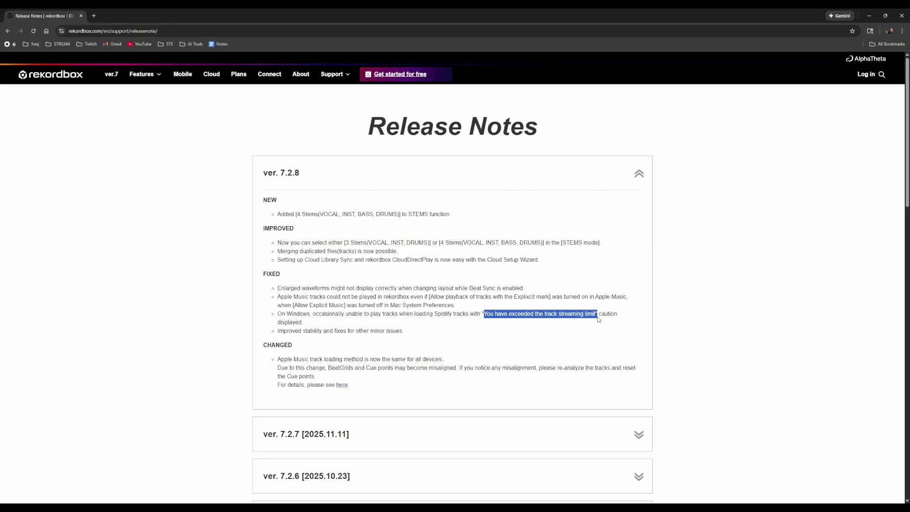
left_click(355, 323)
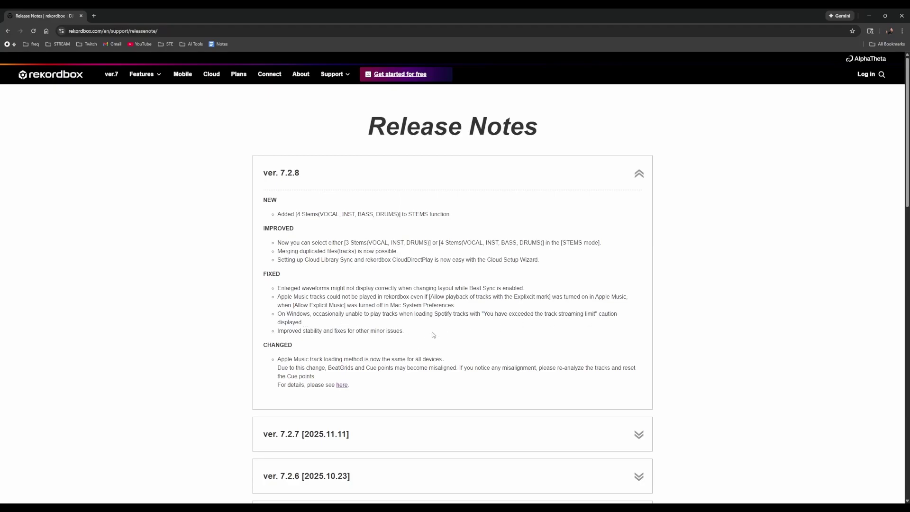
left_click_drag(433, 335, 277, 334)
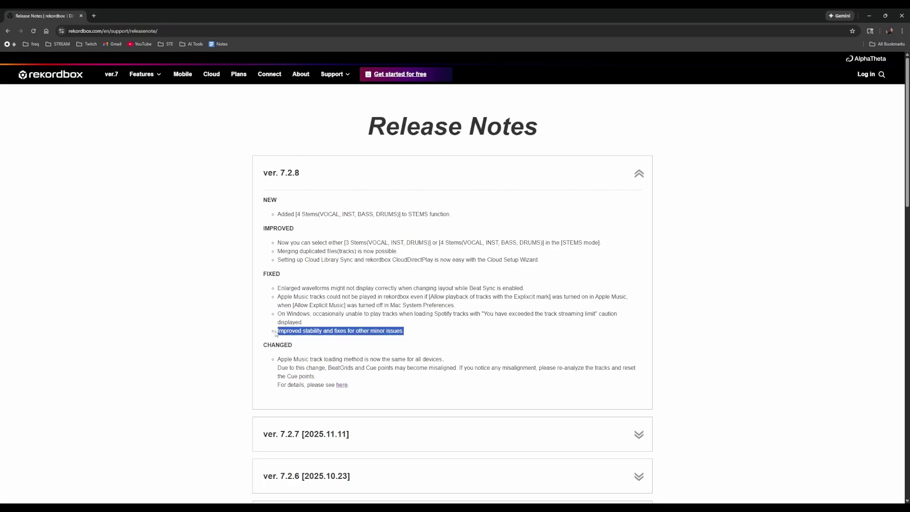
left_click(383, 351)
left_click_drag(454, 362, 278, 364)
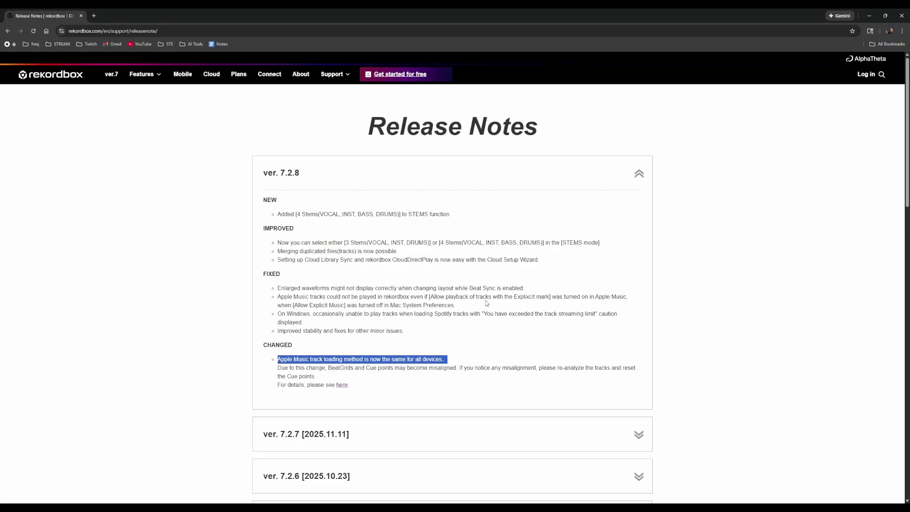
left_click(328, 380)
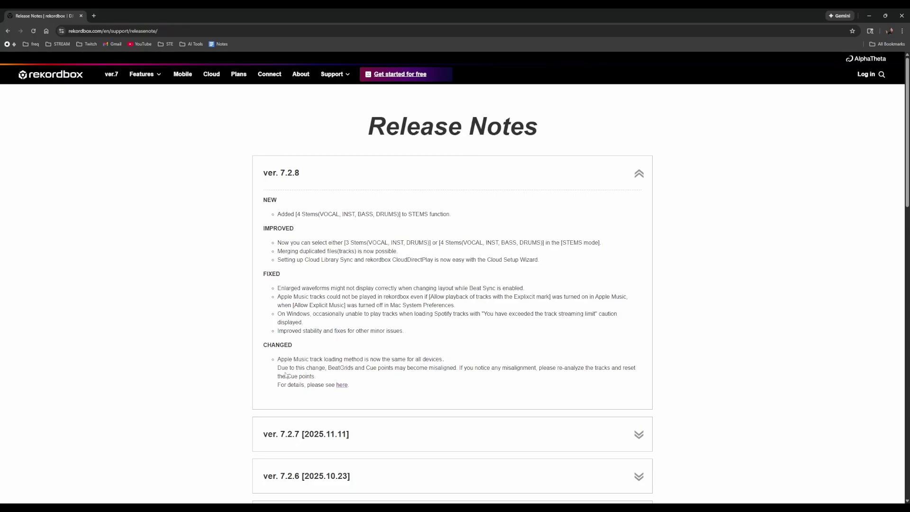
left_click_drag(278, 367, 460, 373)
left_click(461, 372)
Open the streaming FAQ in the background, close the About window, and open Preferences.
middle_click(342, 385)
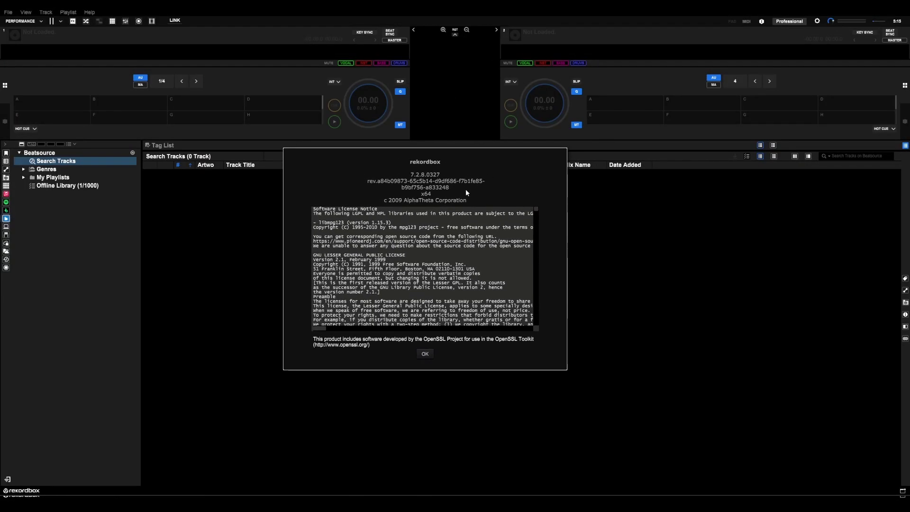
key("Return")
left_click(817, 21)
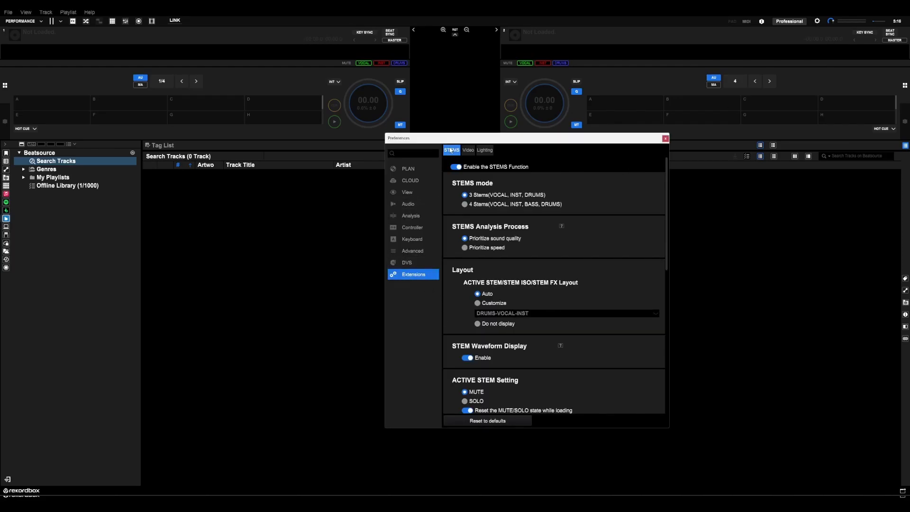
Choose 4 Stems mode, review the remaining STEMS settings, and close Preferences.
left_click(464, 204)
scroll(462, 290, "down", 3)
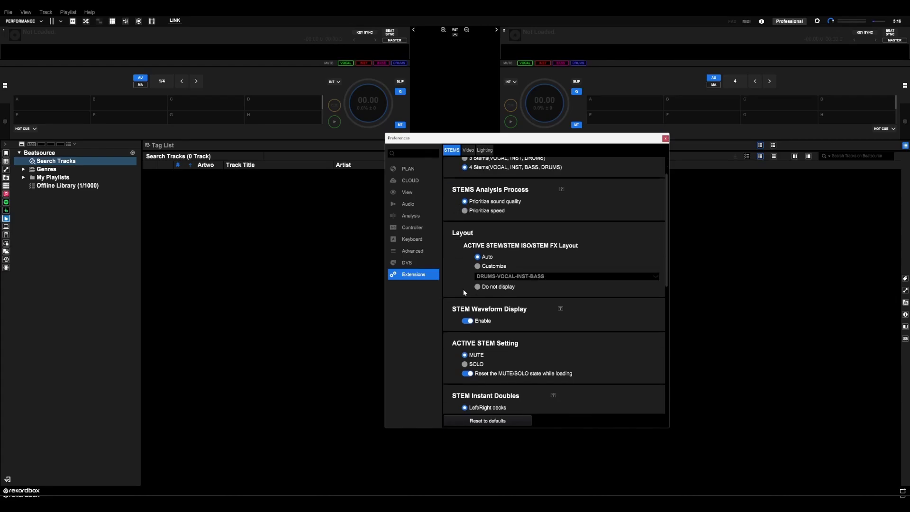
scroll(464, 291, "down", 1)
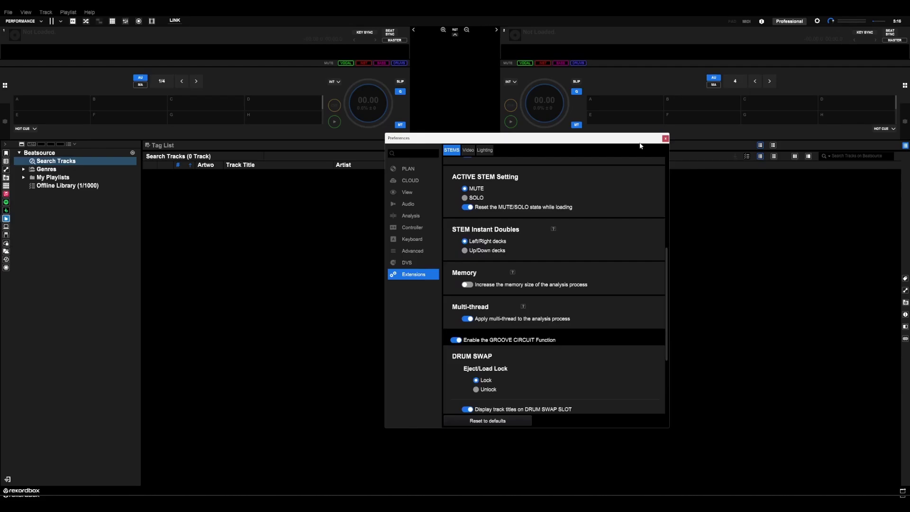
left_click(666, 139)
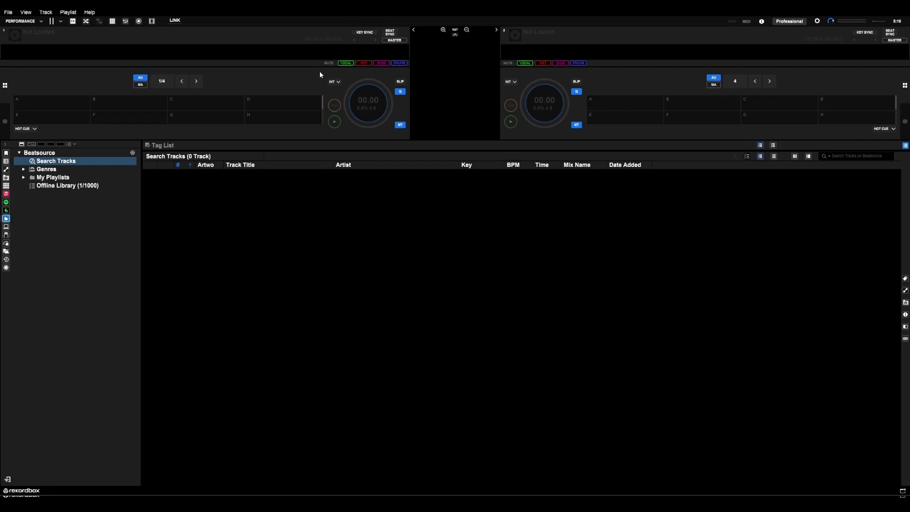
Set deck 1's pads to STEMS mode and test muting the VOCAL, BASS and DRUMS stems.
left_click(26, 129)
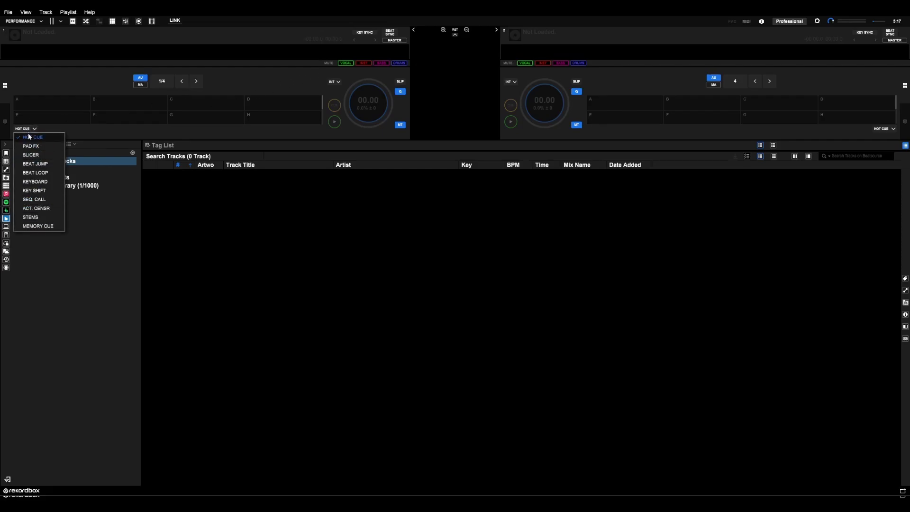
left_click(38, 217)
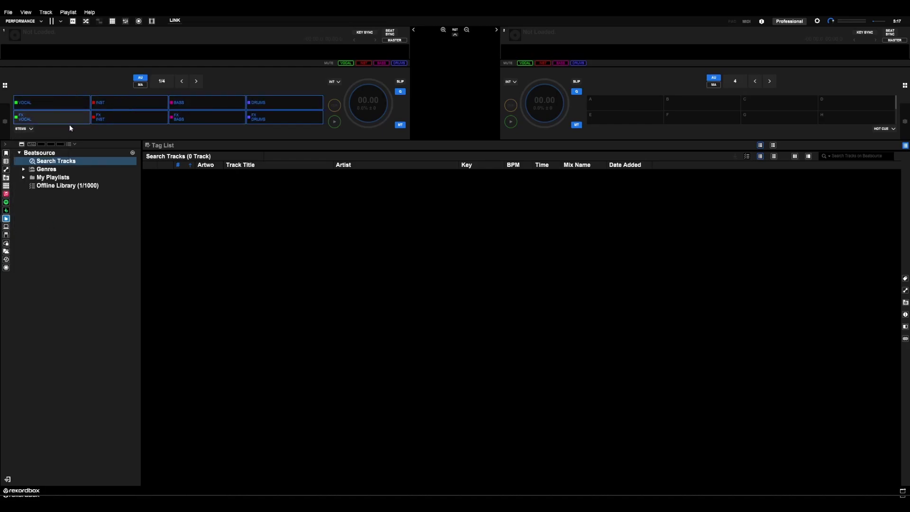
left_click(42, 103)
left_click(41, 101)
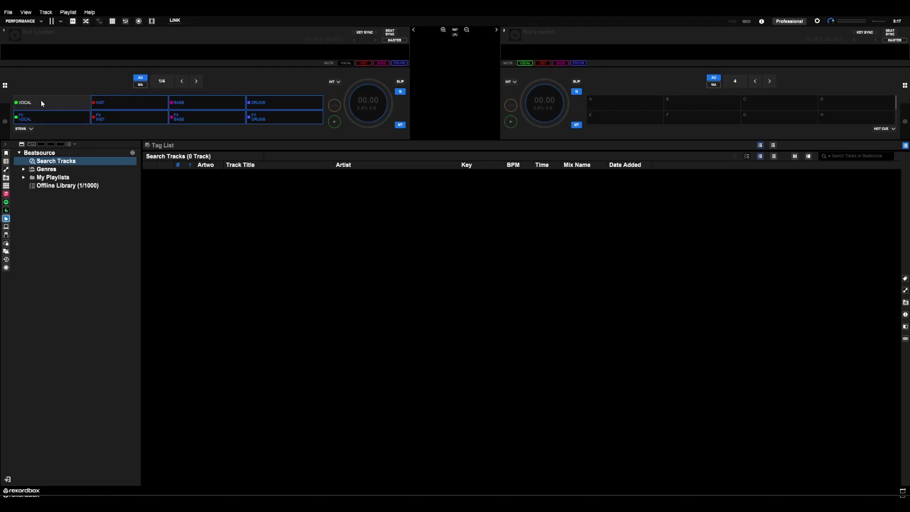
left_click(198, 104)
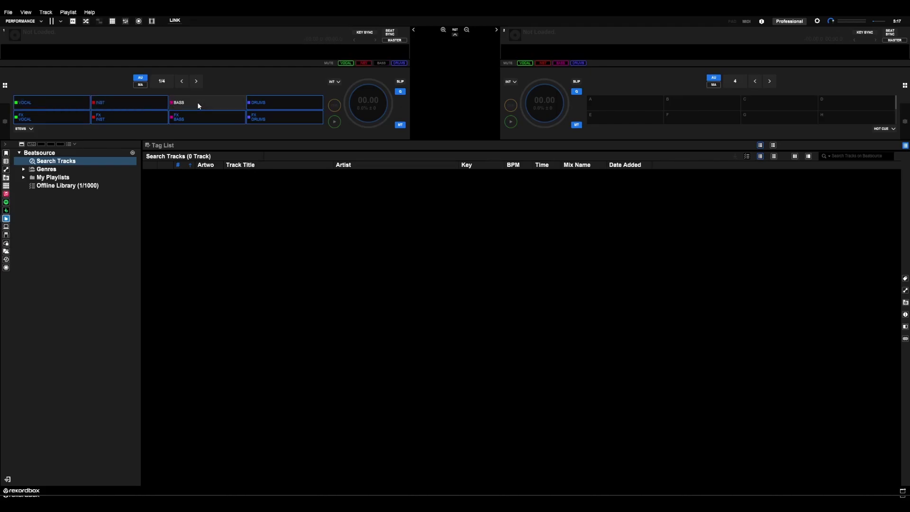
left_click(198, 102)
left_click(281, 104)
left_click(281, 103)
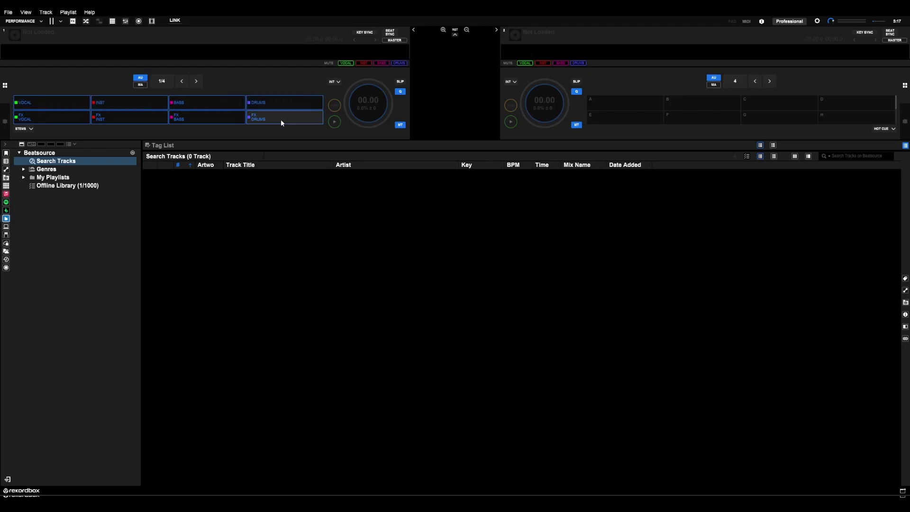
Test the FX pads on the vocal and instrumental stems, leaving the instrumental effect on.
left_click(55, 117)
left_click(56, 118)
left_click(115, 117)
left_click(115, 119)
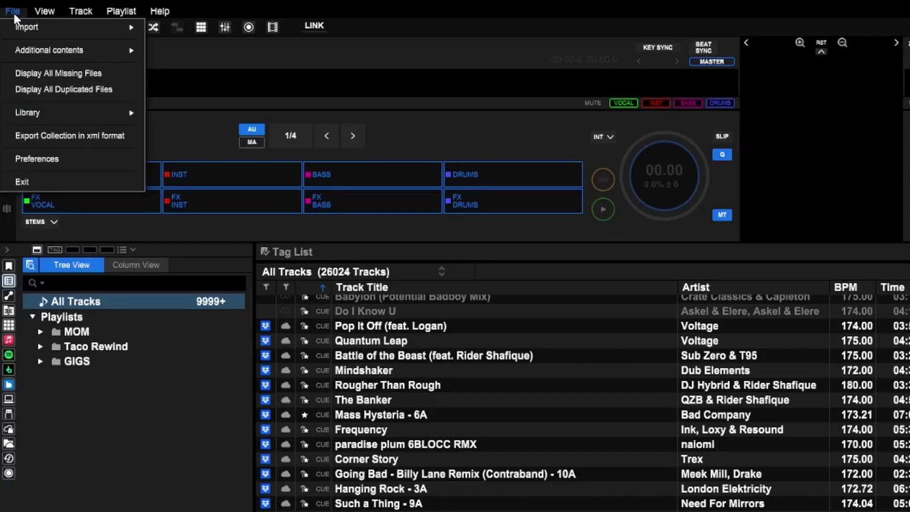
Run Display All Duplicated Files and confirm the database check to list 16 duplicates.
left_click(29, 89)
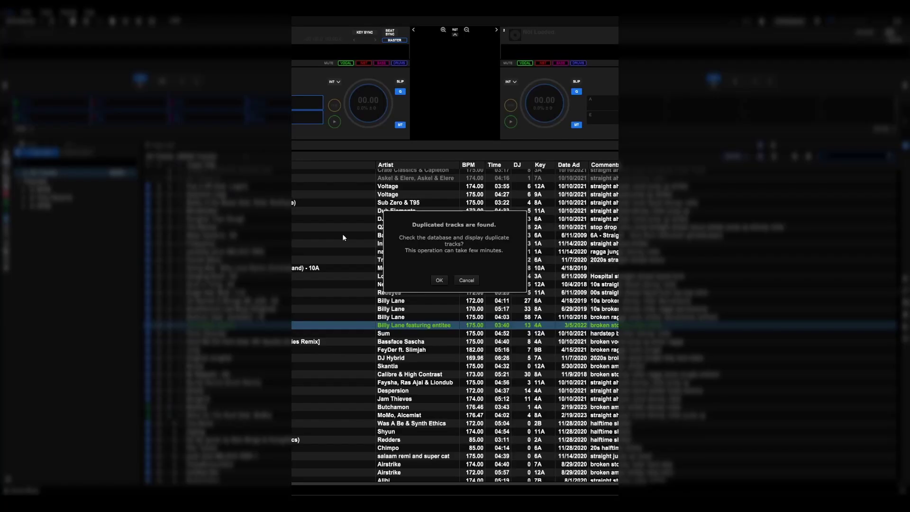
left_click(437, 281)
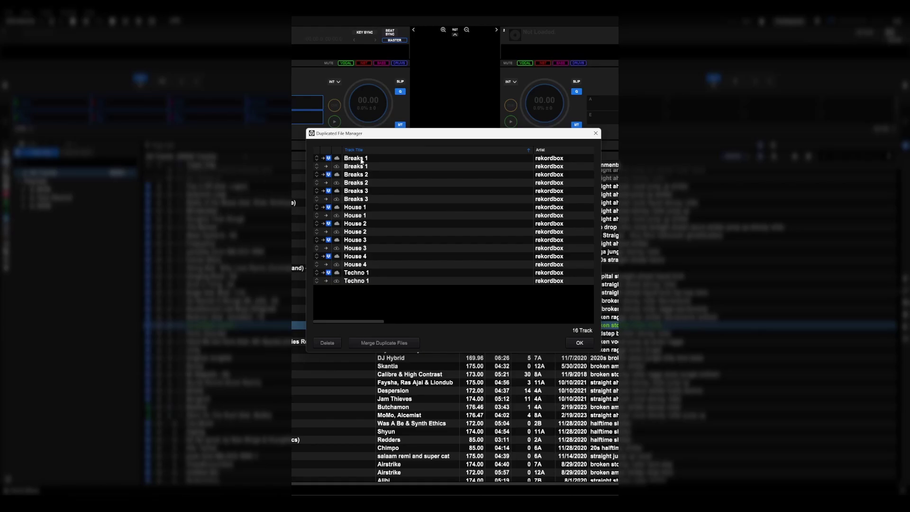
Select both Breaks 1 entries and merge them into the chosen representative file.
left_click(361, 160)
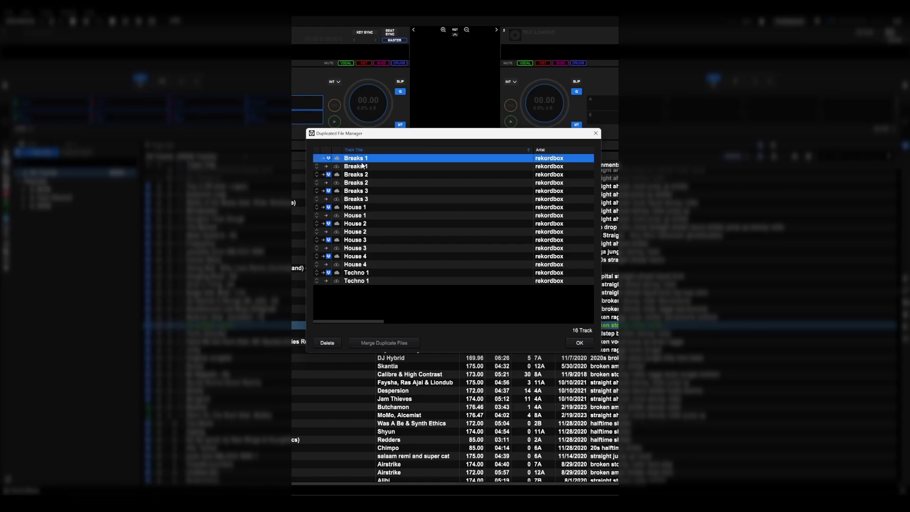
left_click(374, 168)
left_click(369, 160)
left_click(371, 167, "ctrl")
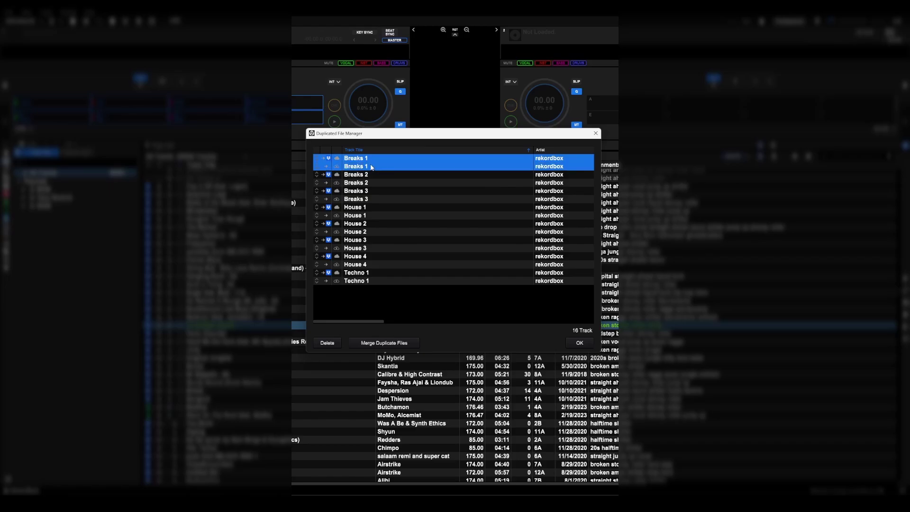
left_click(379, 344)
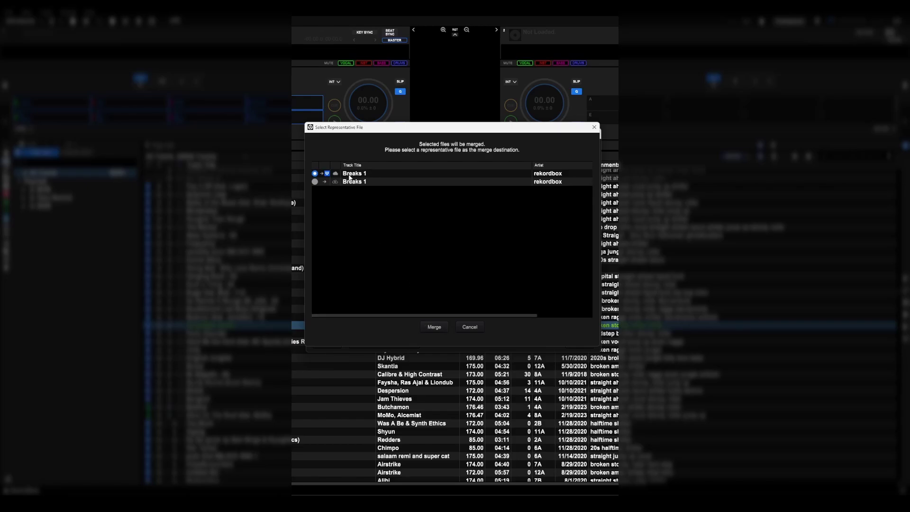
left_click(433, 327)
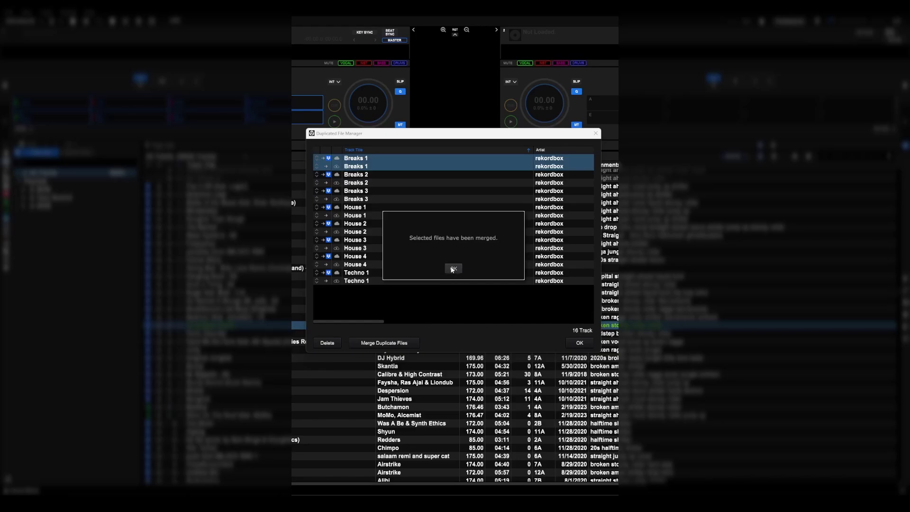
left_click(453, 269)
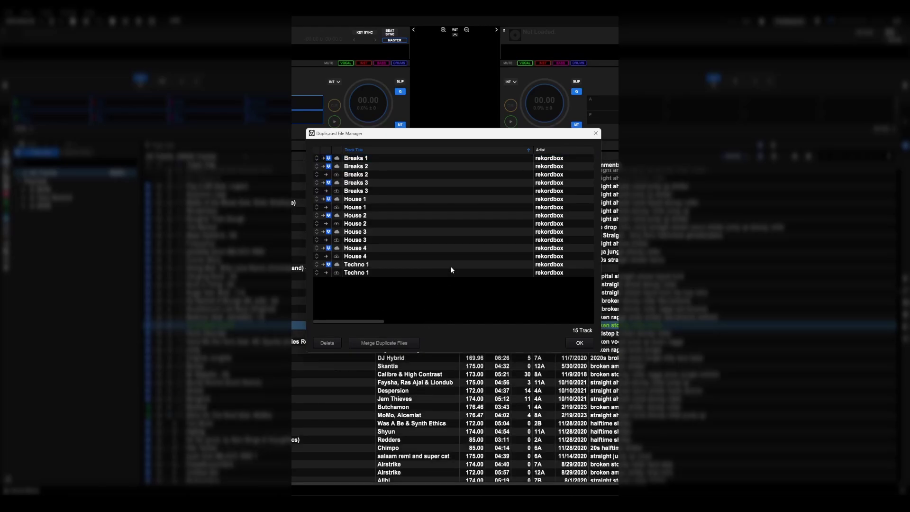
Close the Duplicated File Manager and rerun Display All Duplicated Files, now listing 14 tracks.
left_click(385, 159)
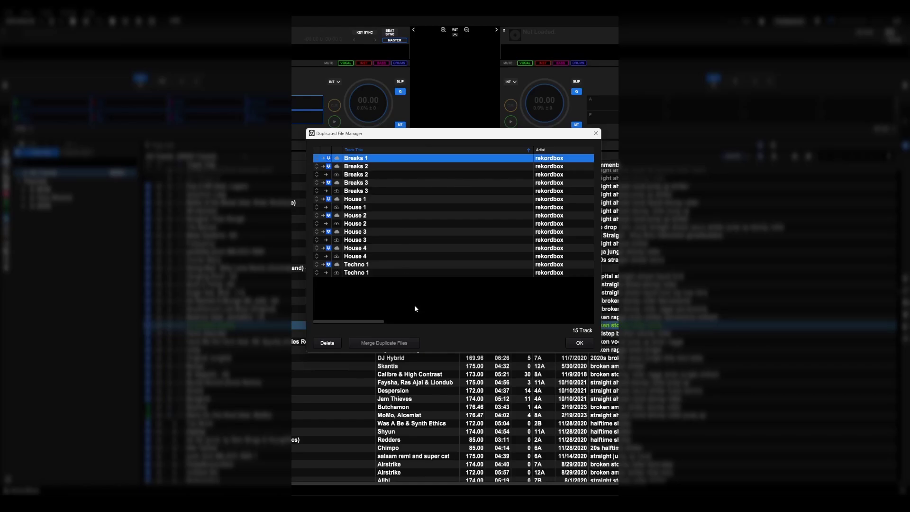
left_click(580, 343)
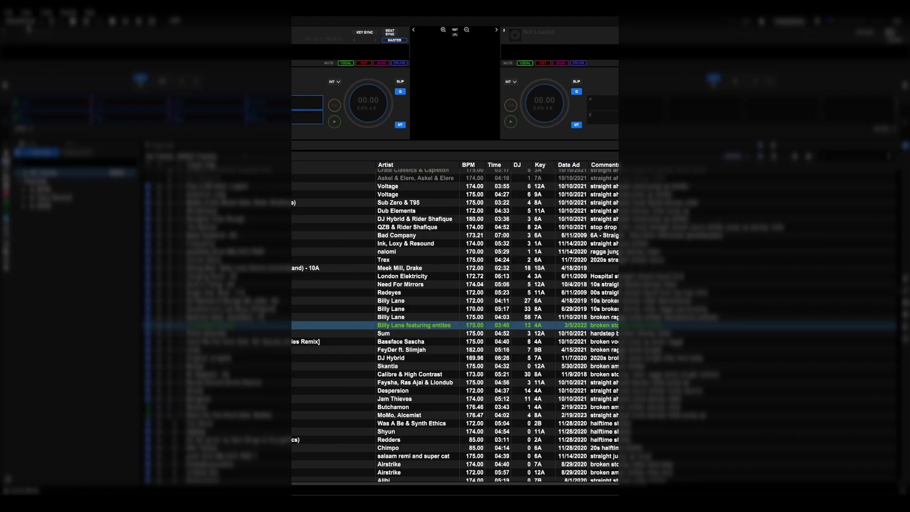
left_click(10, 14)
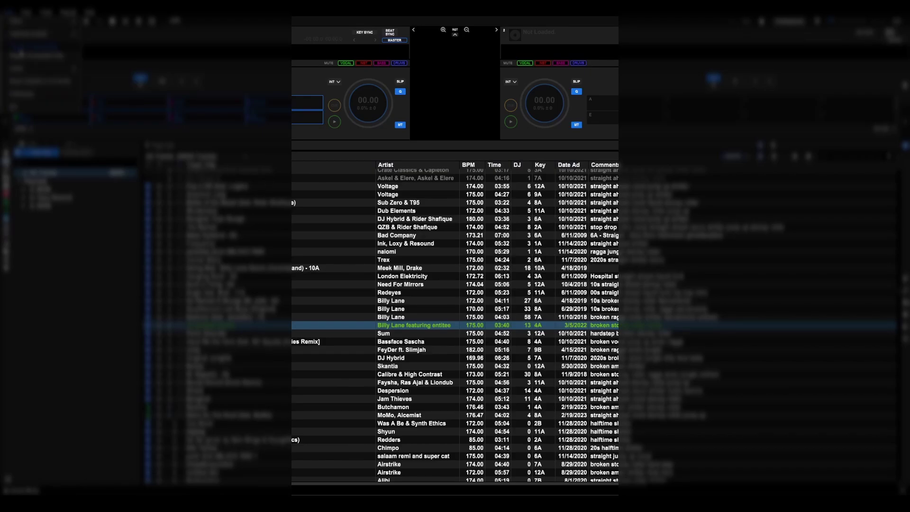
left_click(22, 56)
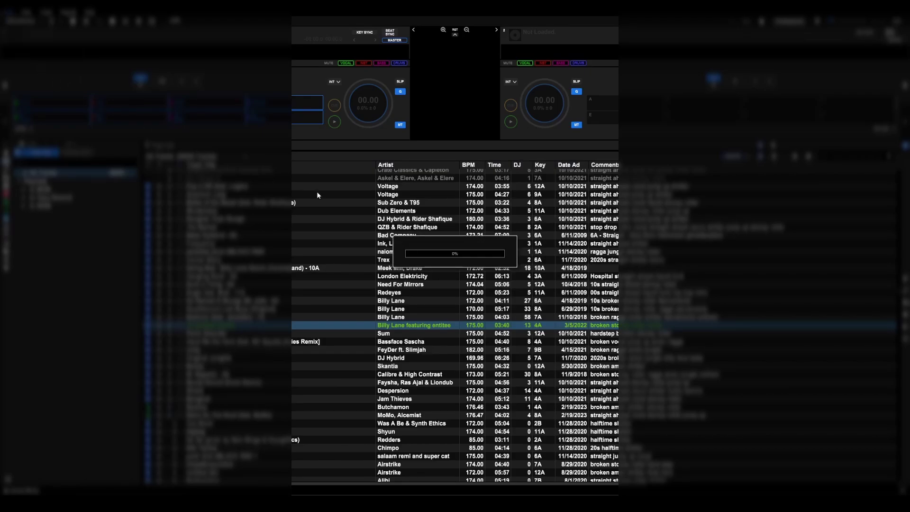
left_click(439, 280)
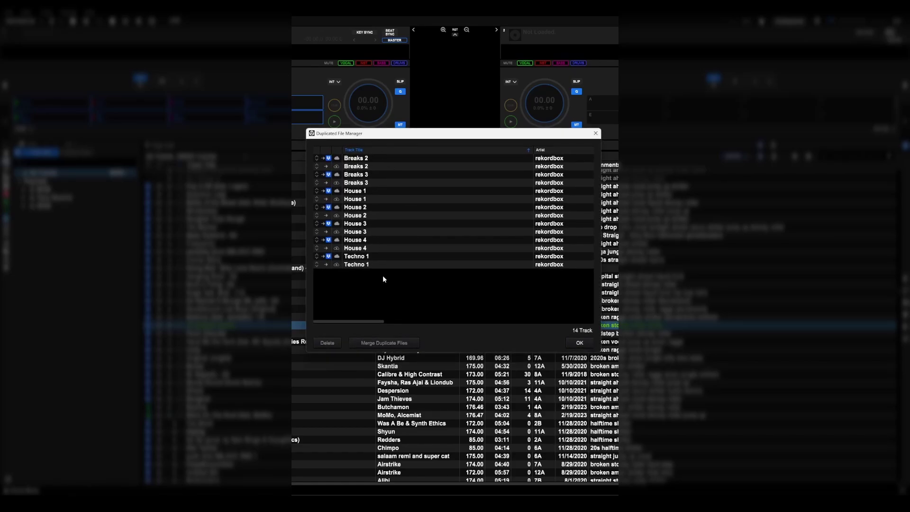
Select all 14 duplicates and merge them, keeping the first copies of Breaks 2 and House 3.
left_click(373, 159)
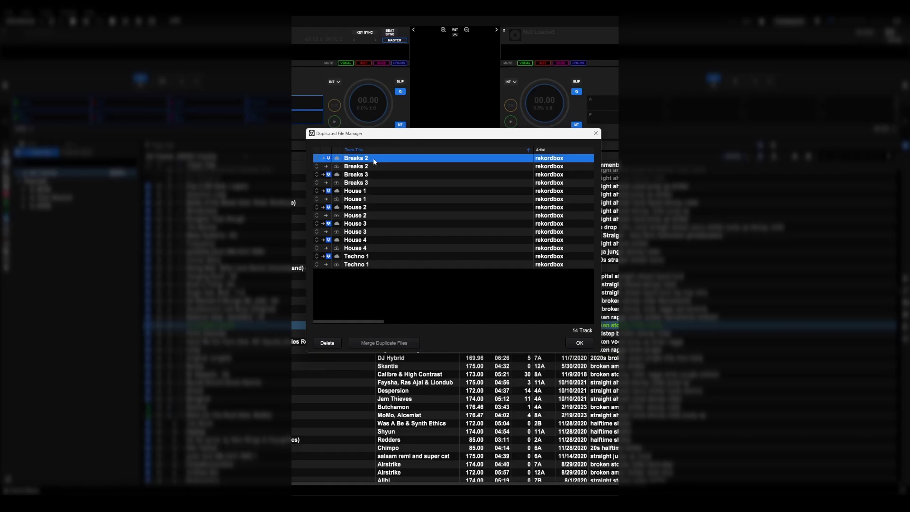
left_click(378, 264, "shift")
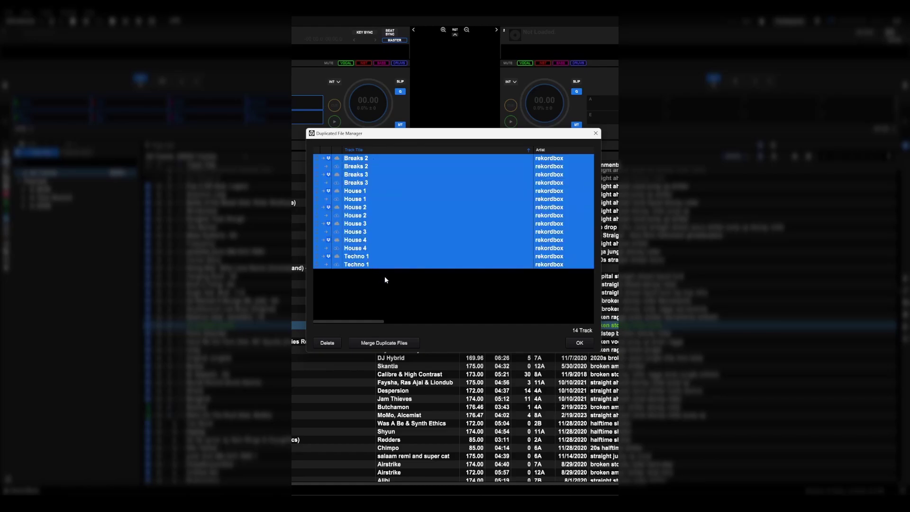
left_click(387, 345)
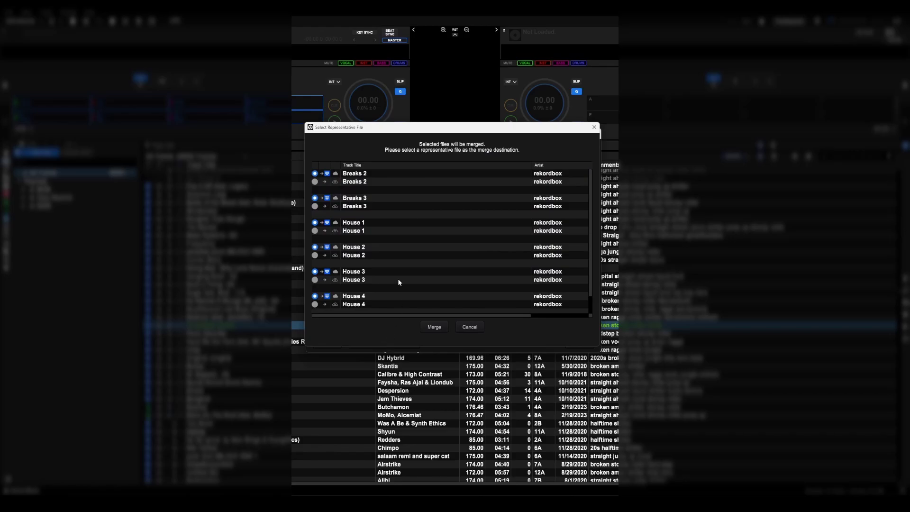
left_click(352, 183)
left_click(353, 174)
left_click(314, 280)
left_click(315, 271)
scroll(346, 281, "down", 1)
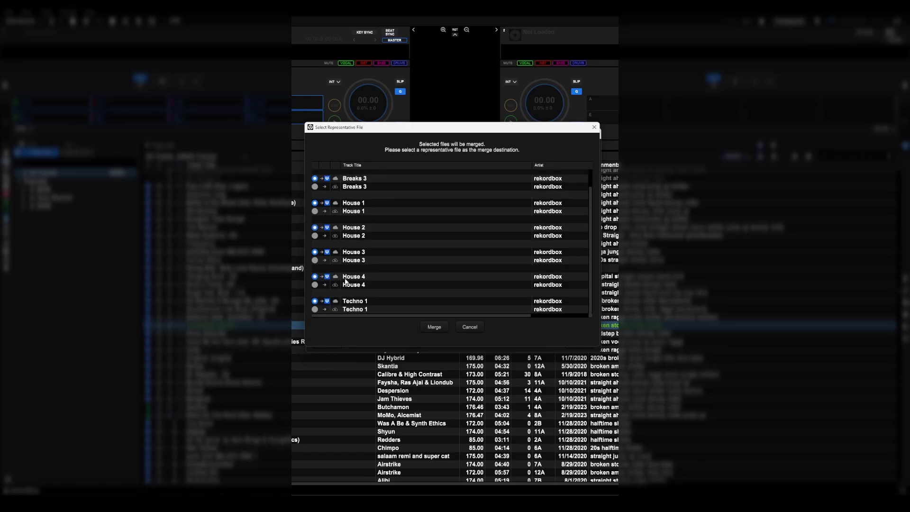
scroll(346, 281, "up", 1)
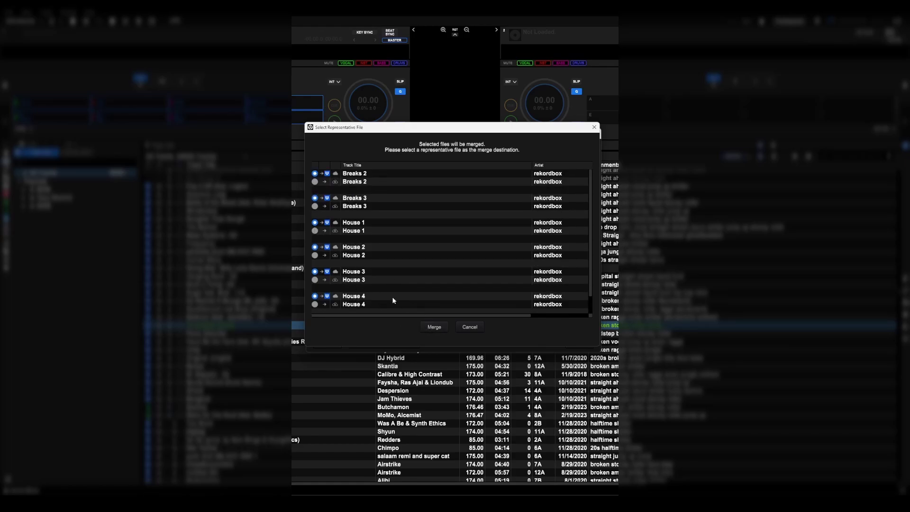
left_click(433, 327)
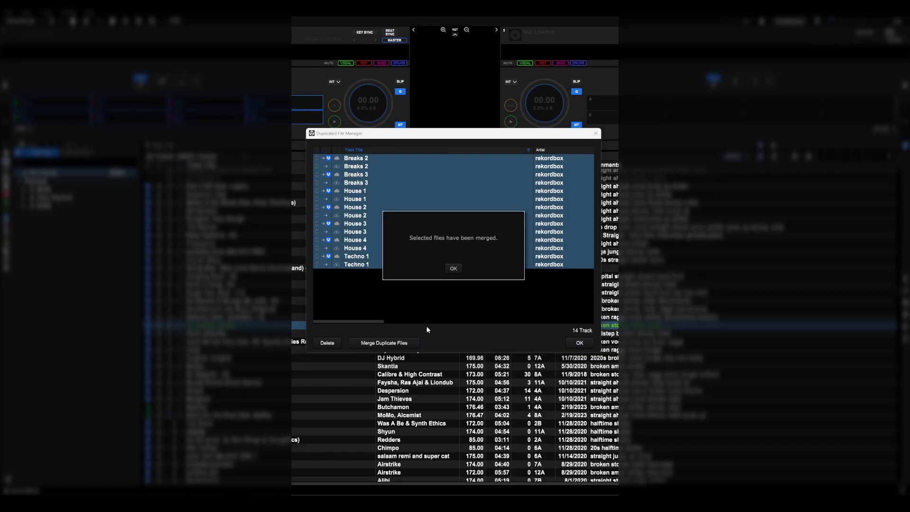
left_click(454, 269)
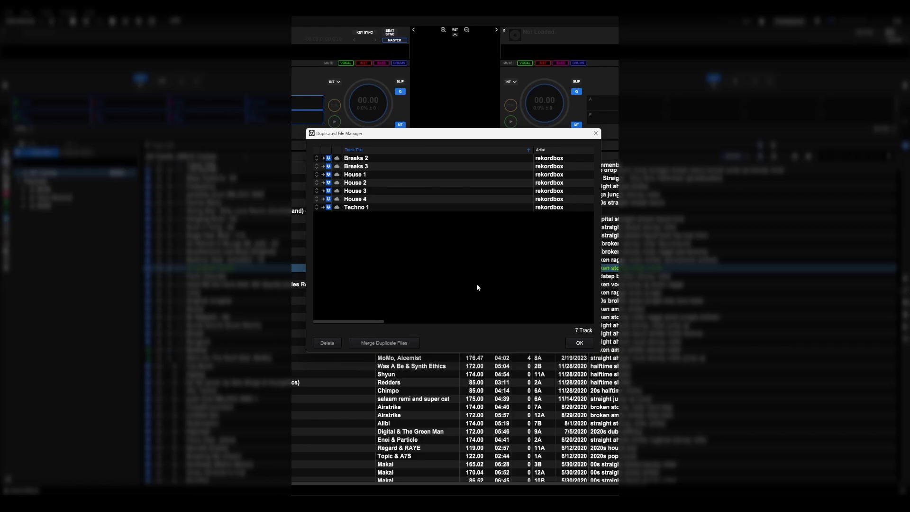
Close the Duplicated File Manager and start the Cloud Setup Wizard from Preferences.
left_click(579, 345)
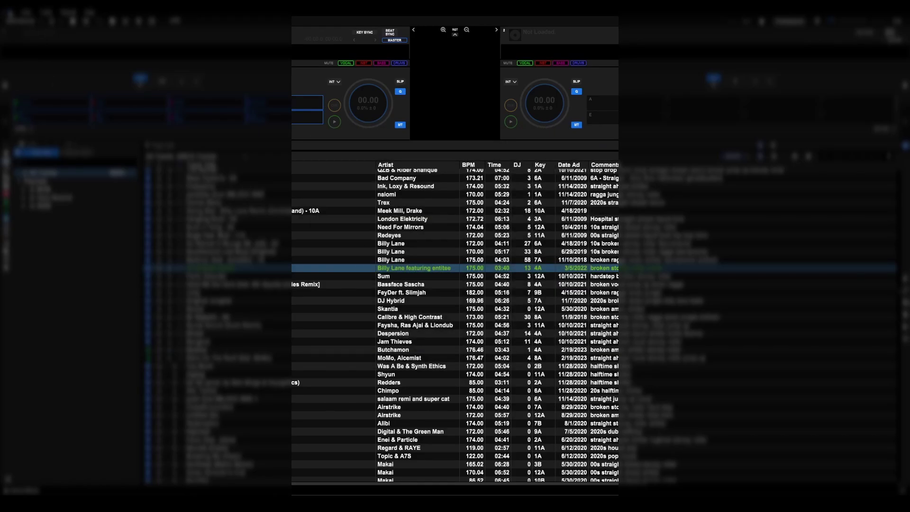
left_click(27, 61)
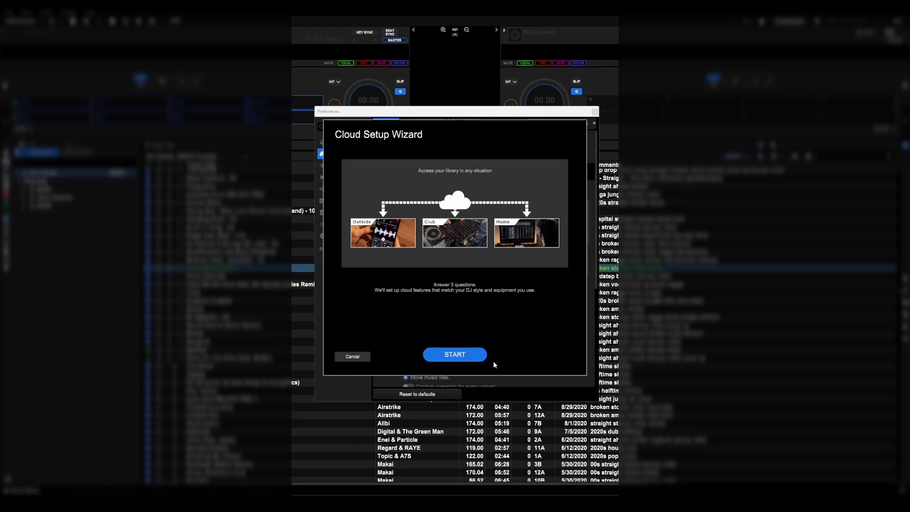
left_click(463, 356)
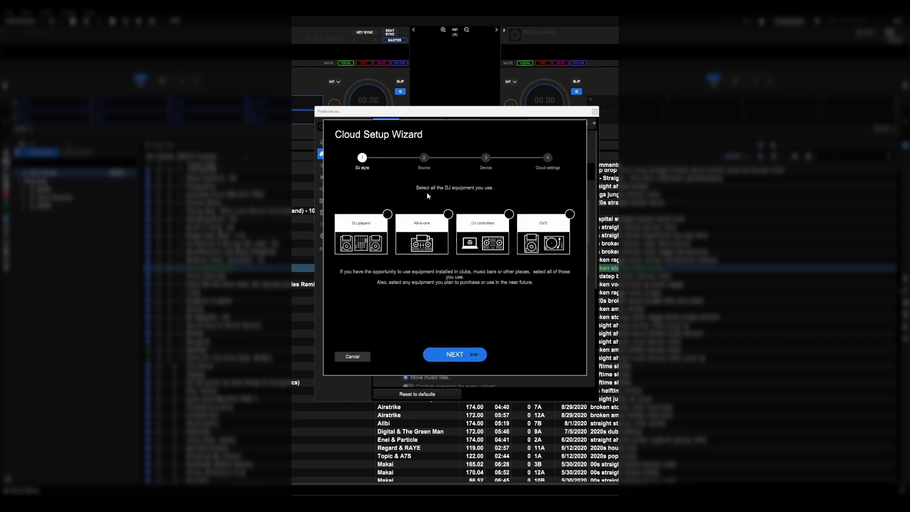
Select DJ players, all-in-one units, DJ controllers and DVS as equipment used.
left_click(376, 236)
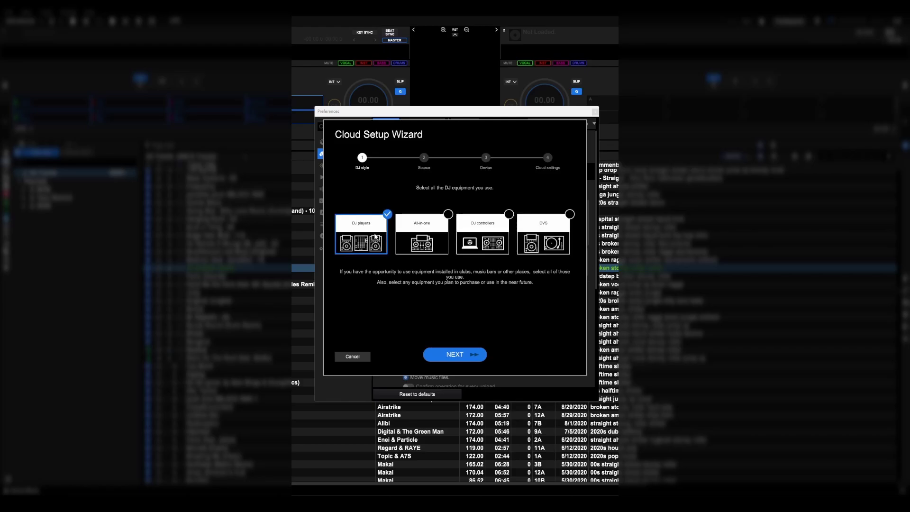
left_click(436, 232)
left_click(502, 235)
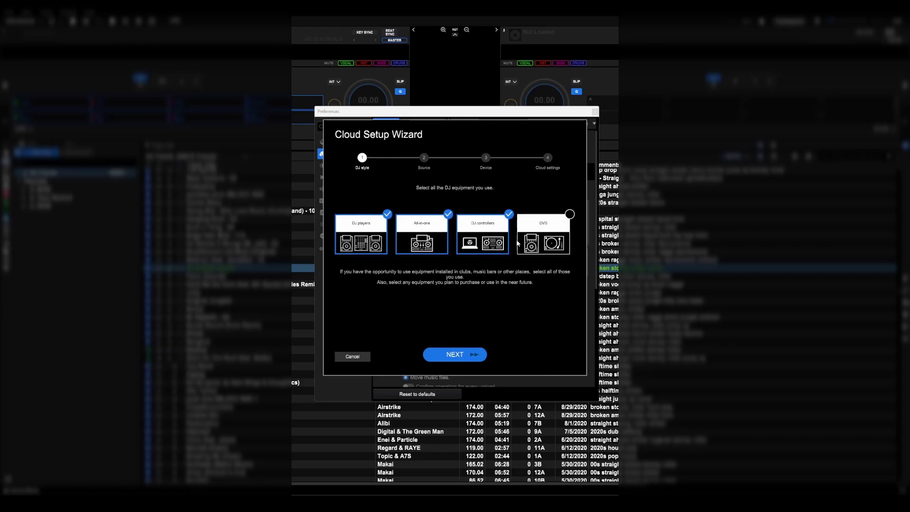
left_click(550, 232)
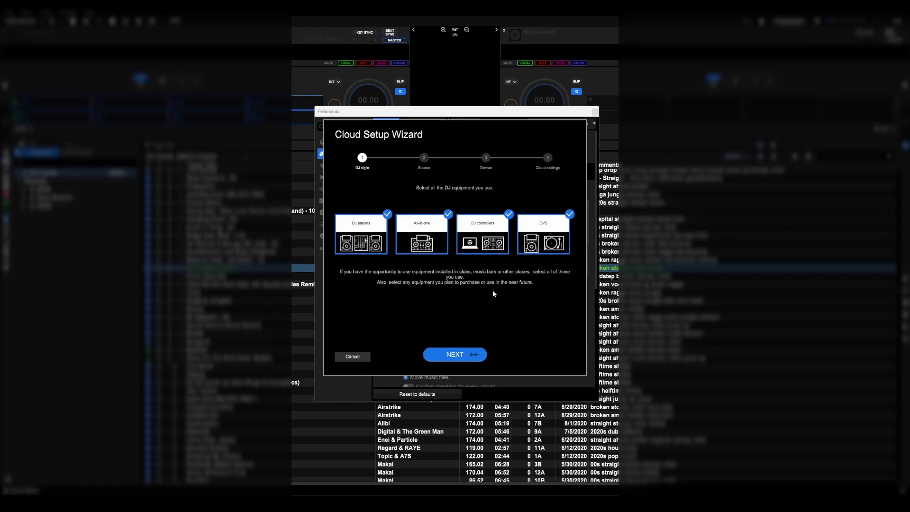
left_click(454, 358)
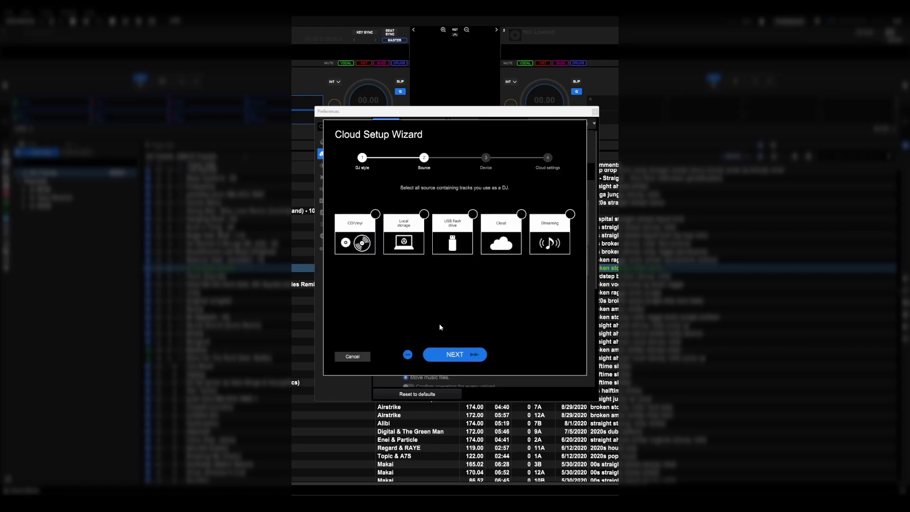
Select CD/Vinyl, local storage, USB flash drive, cloud and streaming as track sources.
left_click(370, 247)
left_click(409, 243)
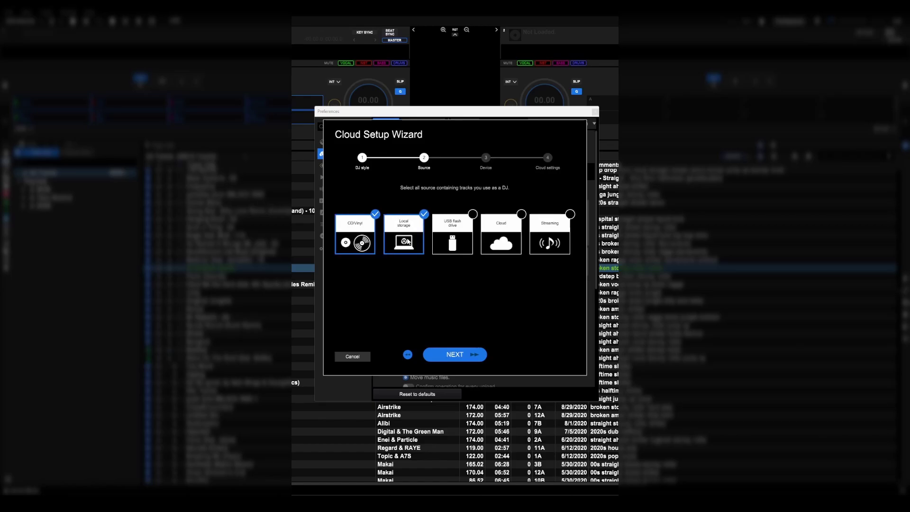
left_click(449, 241)
left_click(511, 240)
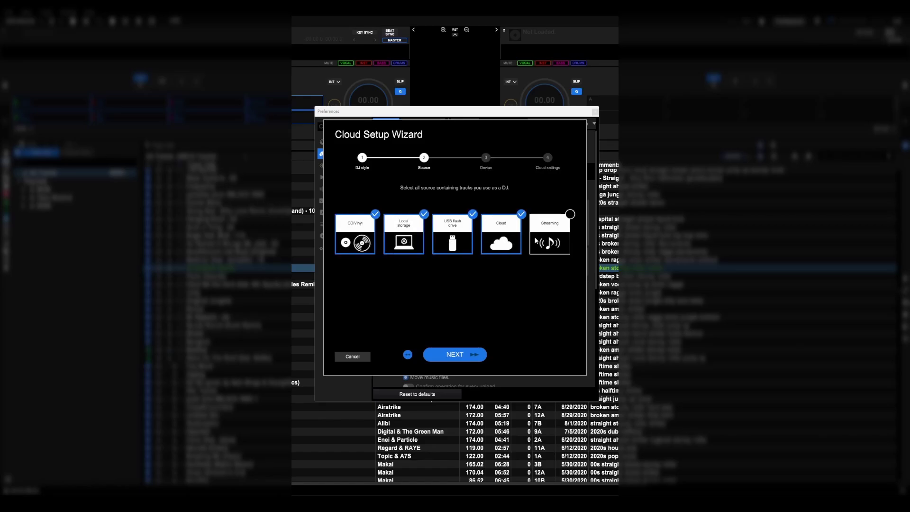
left_click(553, 242)
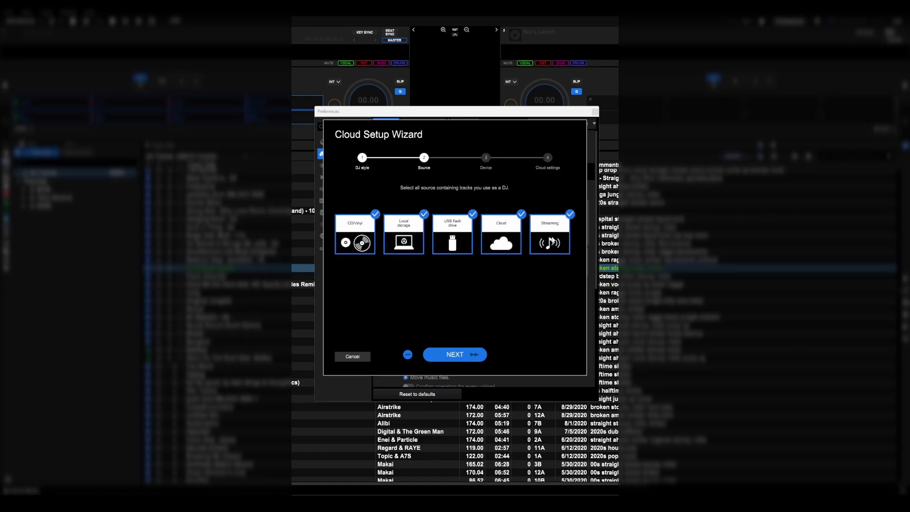
left_click(453, 355)
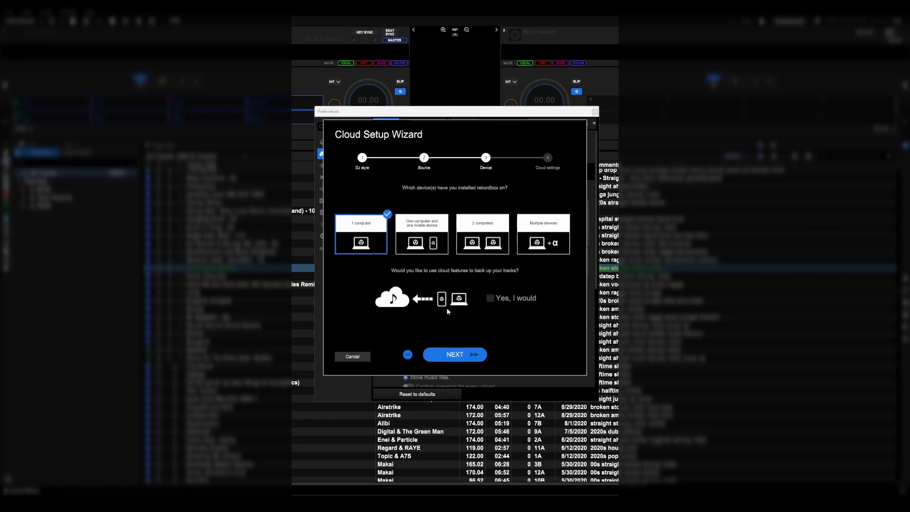
Choose multiple devices, opt in to online track backup, and finish the setup.
left_click(540, 236)
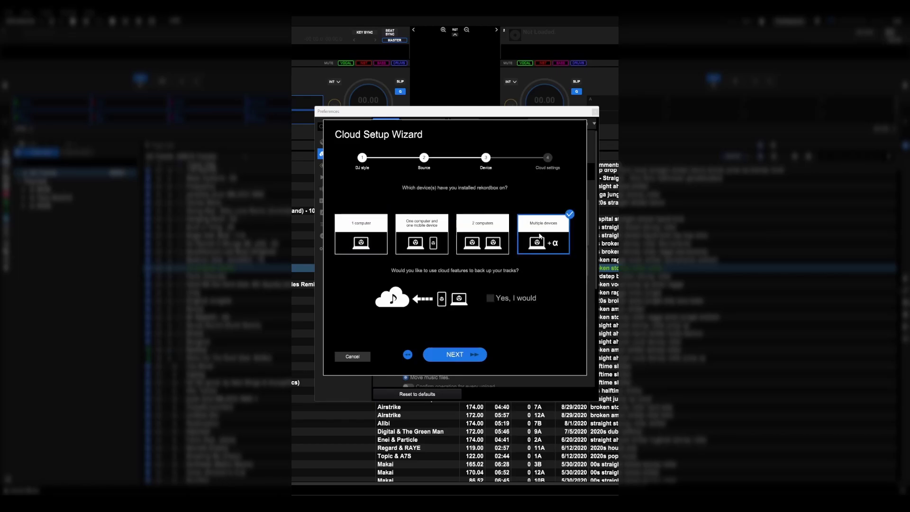
left_click(490, 299)
left_click(454, 355)
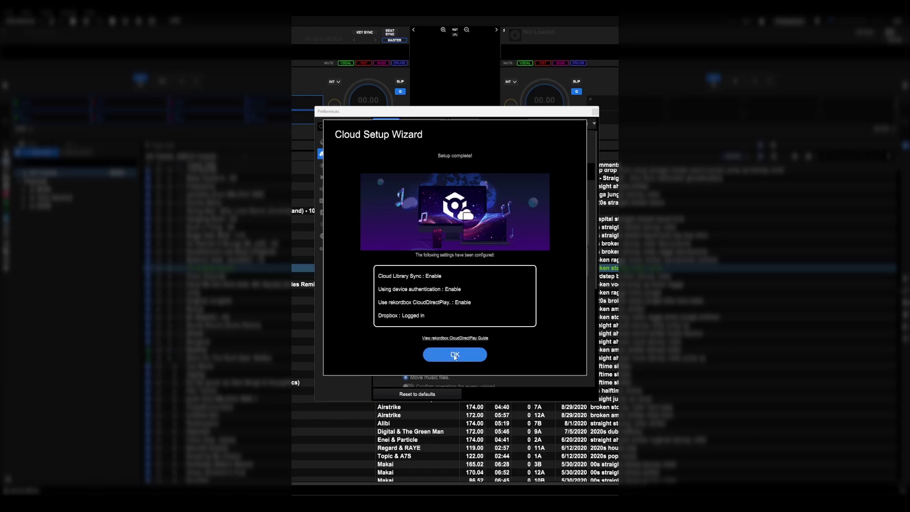
Dismiss the Cloud Setup Wizard's Setup complete summary.
left_click(454, 355)
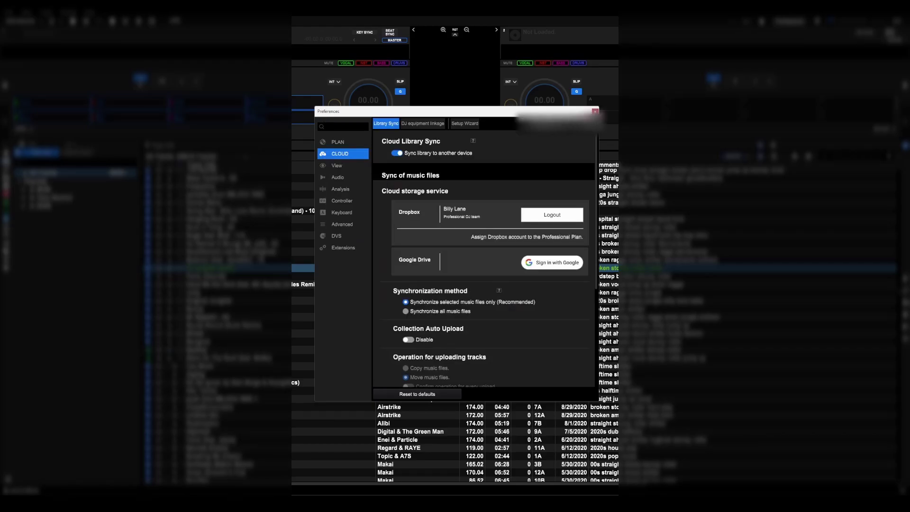